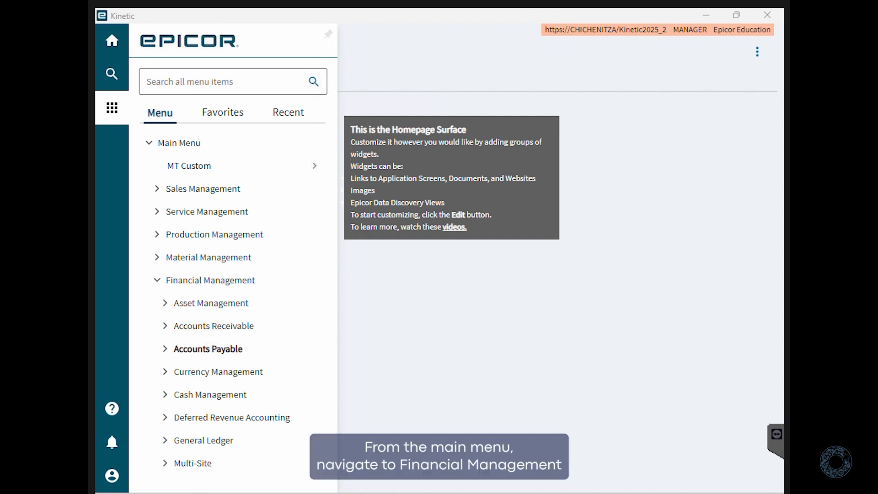
Open the Allocation maintenance program from the Accounts Payable setup area of Financial Management
{"action": "left_click", "coordinate": [207, 348]}
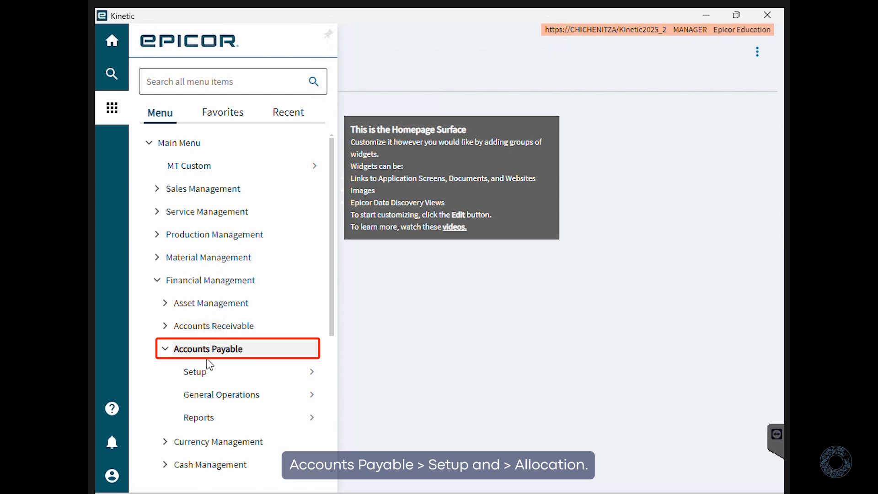
{"action": "left_click", "coordinate": [197, 375]}
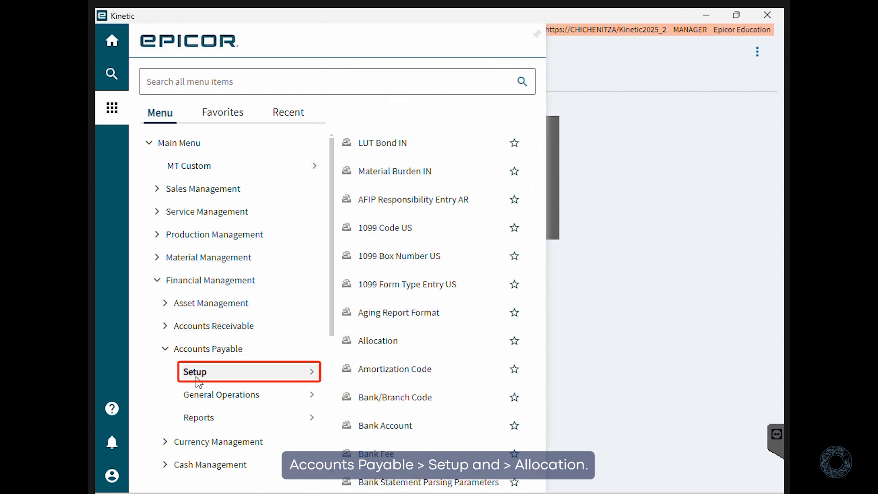
{"action": "left_click", "coordinate": [394, 353]}
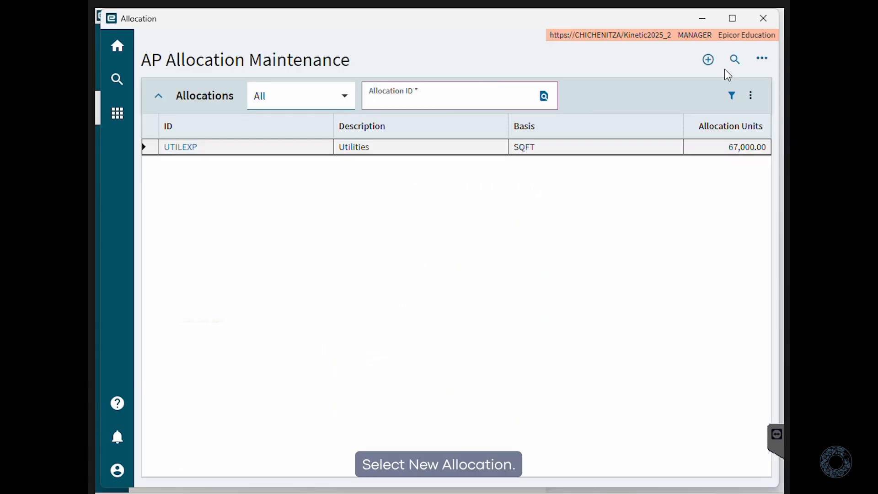
Create and save a new AP allocation with ID utilXX, description Utilities and basis SQFT
{"action": "left_click", "coordinate": [708, 60]}
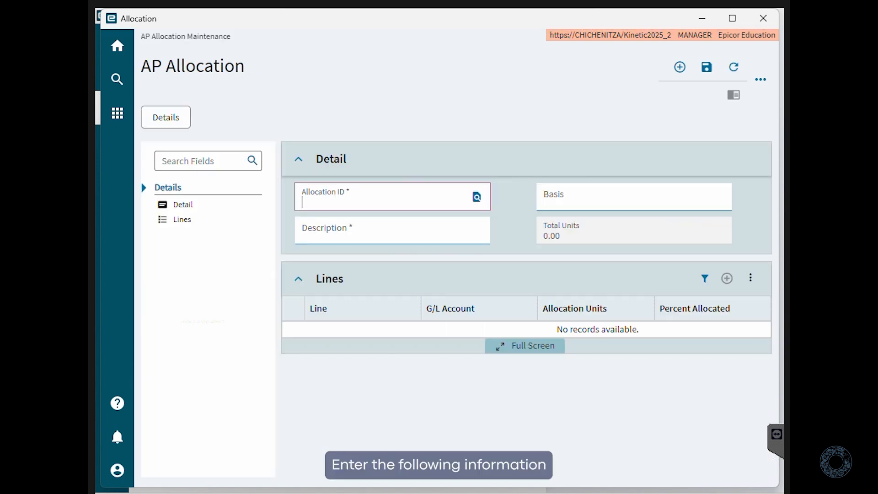
{"action": "left_click", "coordinate": [352, 197]}
{"action": "type", "text": "utilXX"}
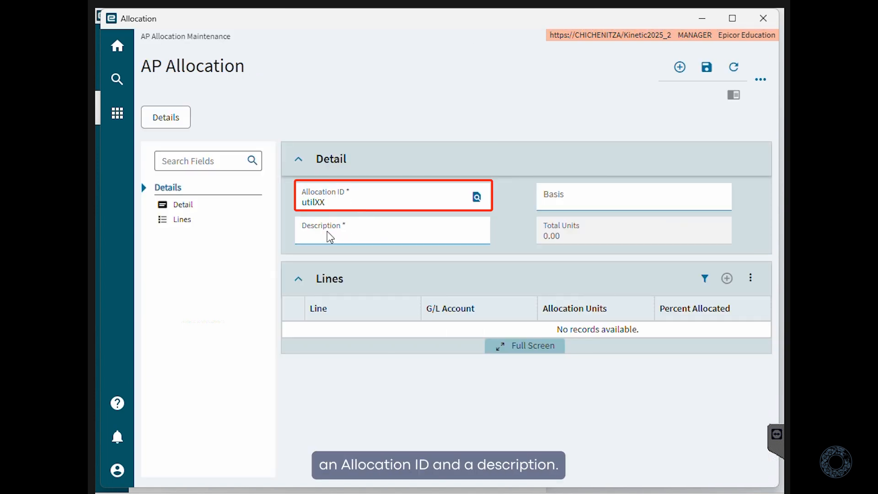
{"action": "left_click", "coordinate": [327, 232]}
{"action": "type", "text": "Utilities"}
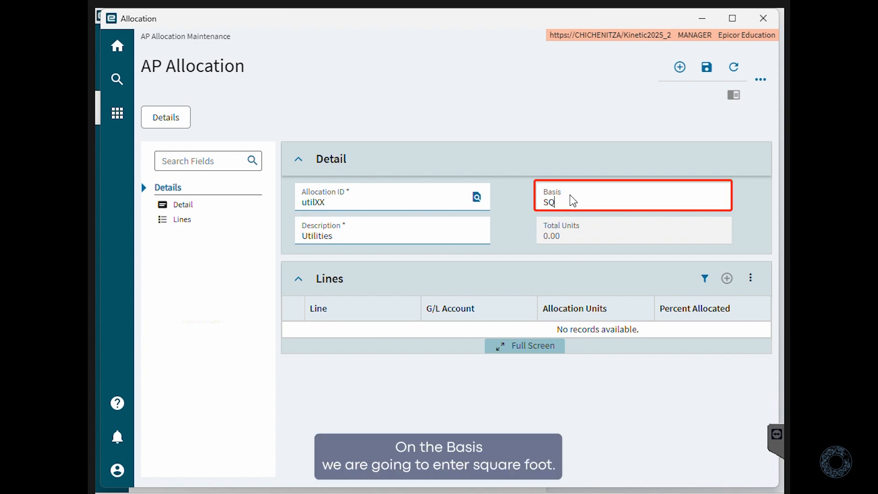
{"action": "left_click", "coordinate": [706, 67]}
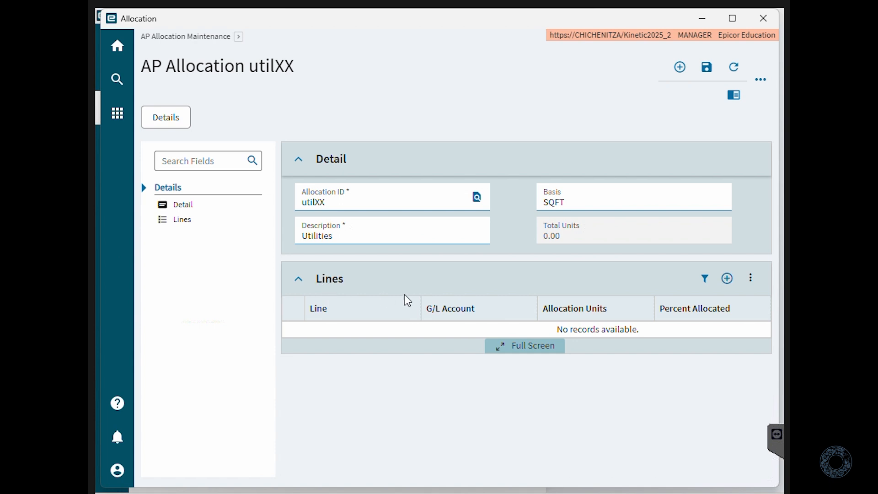
Add a first allocation line for G/L account 5200-00-10 with 15000 allocation units and save it
{"action": "left_click", "coordinate": [726, 279]}
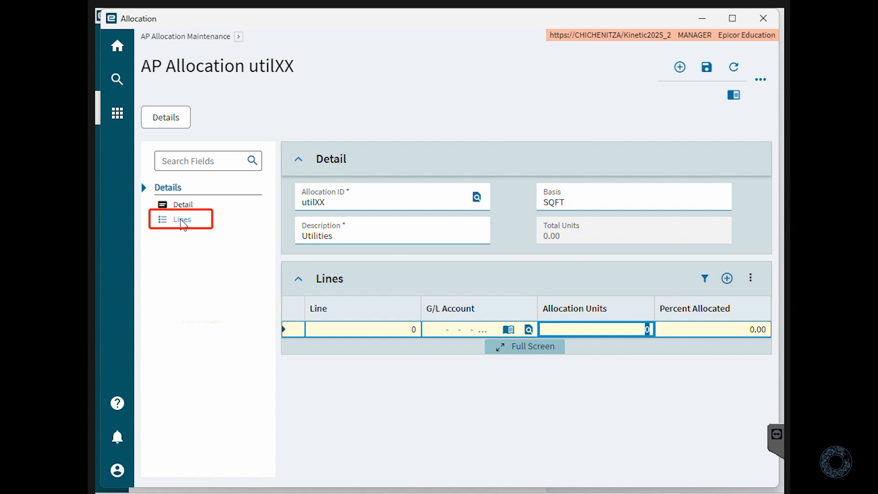
{"action": "left_click", "coordinate": [182, 221]}
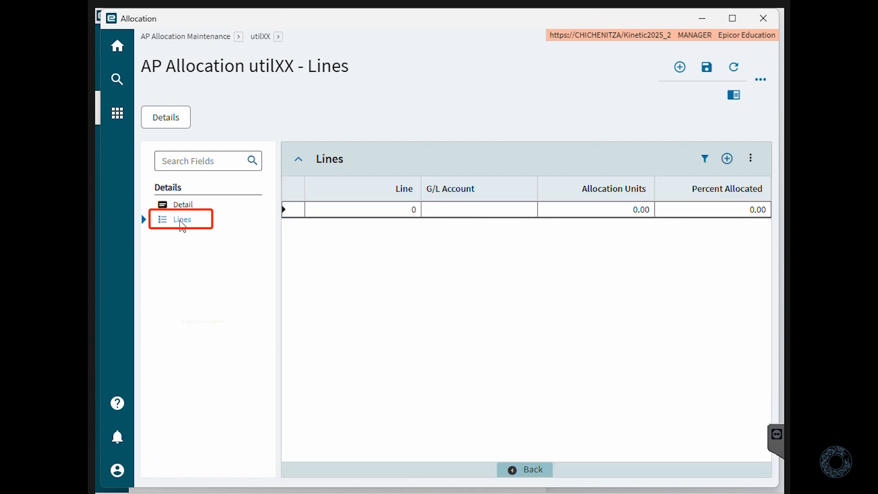
{"action": "left_click", "coordinate": [456, 213]}
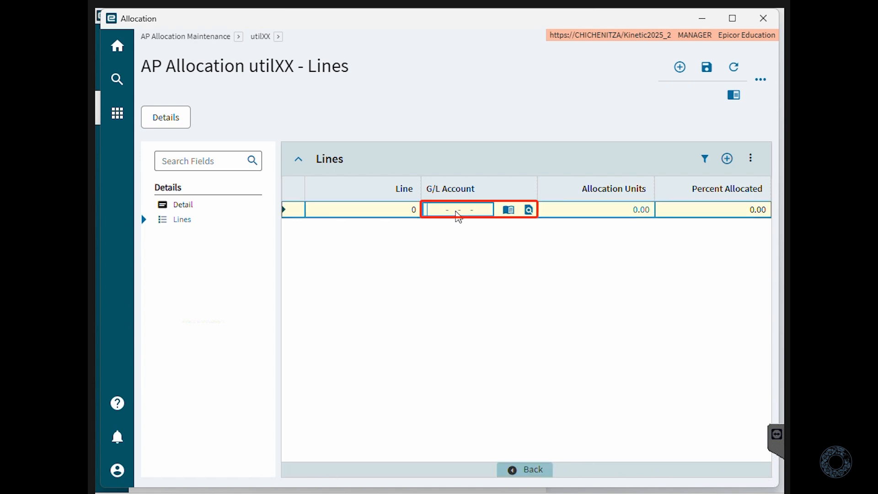
{"action": "type", "text": "5200-00-10-"}
{"action": "left_click", "coordinate": [574, 212]}
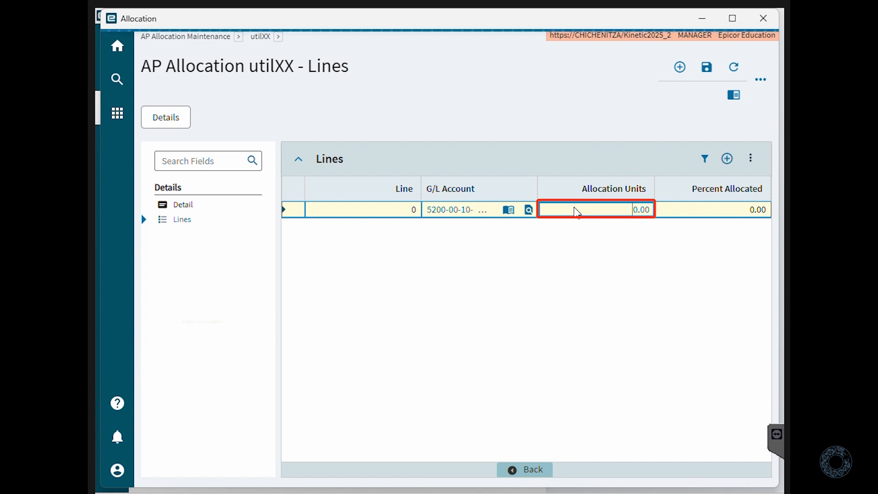
{"action": "type", "text": "15000"}
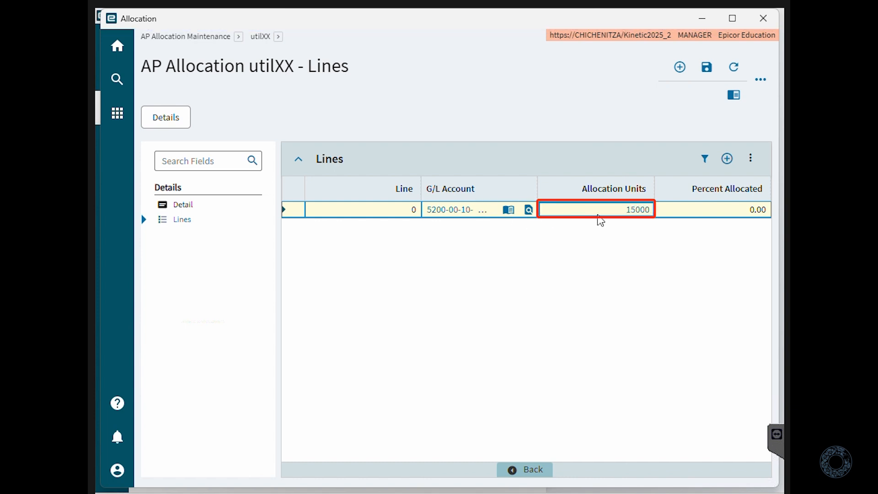
{"action": "left_click", "coordinate": [706, 68]}
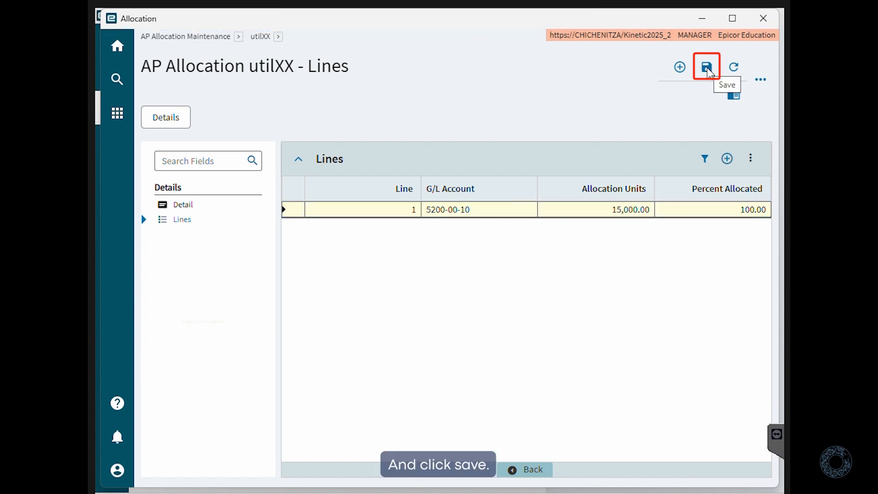
Add a second allocation line for G/L account 5200-00-20 with 10000 allocation units and save it
{"action": "left_click", "coordinate": [726, 160]}
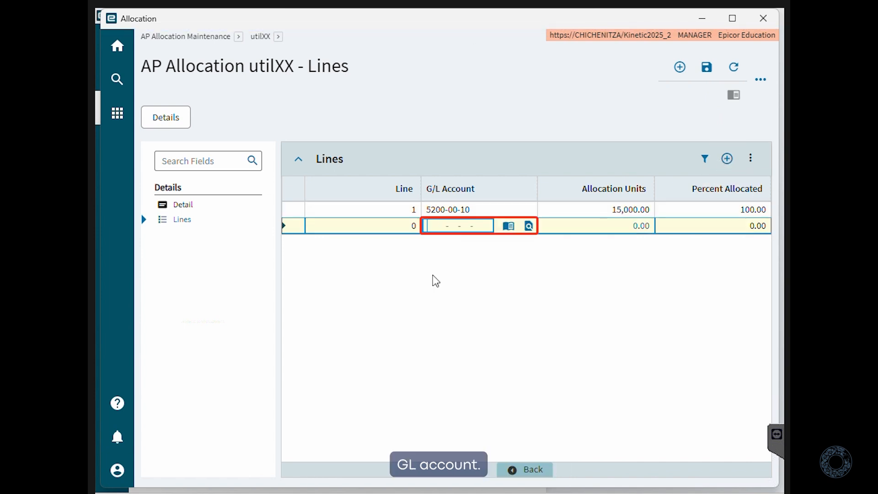
{"action": "type", "text": "5200-00-2"}
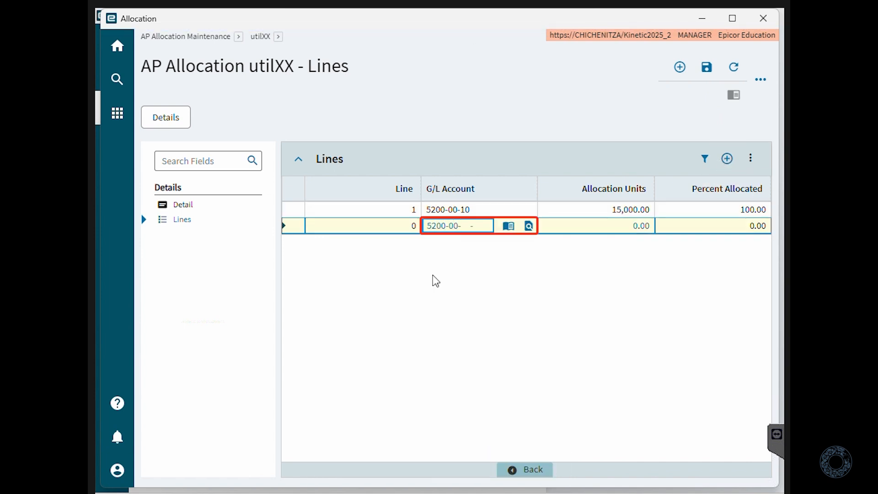
{"action": "type", "text": "0"}
{"action": "key", "text": "Tab"}
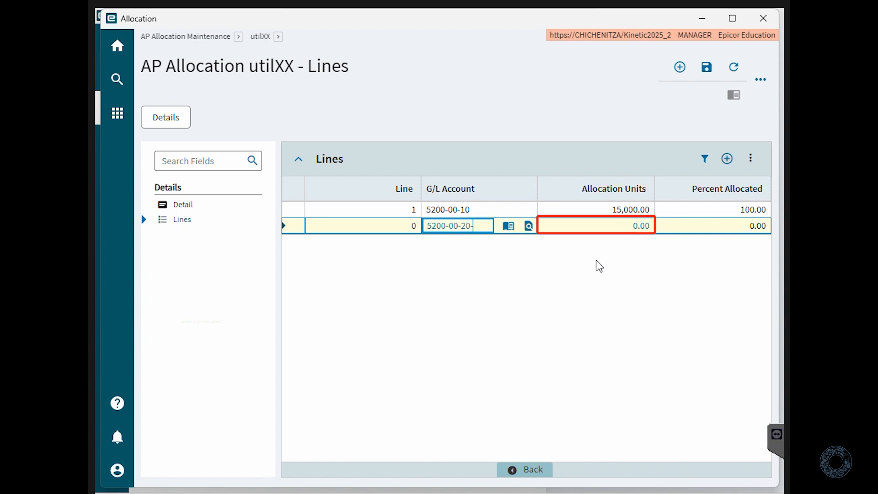
{"action": "type", "text": "1000"}
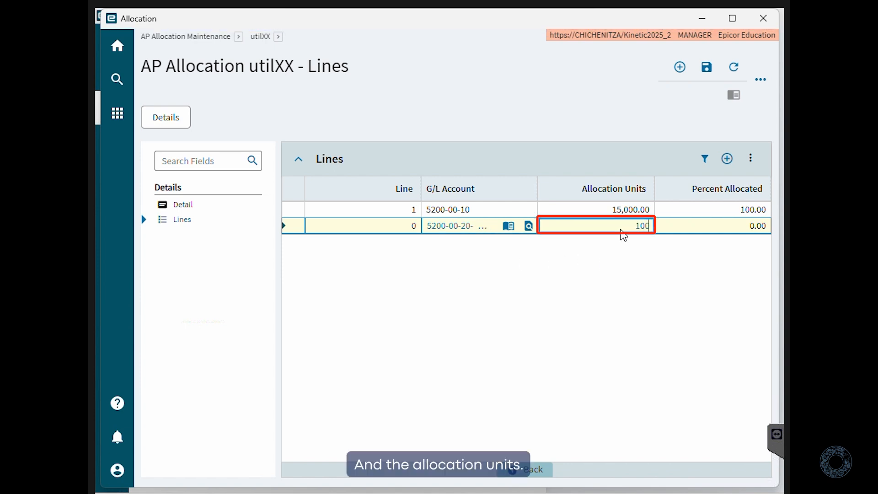
{"action": "type", "text": "0"}
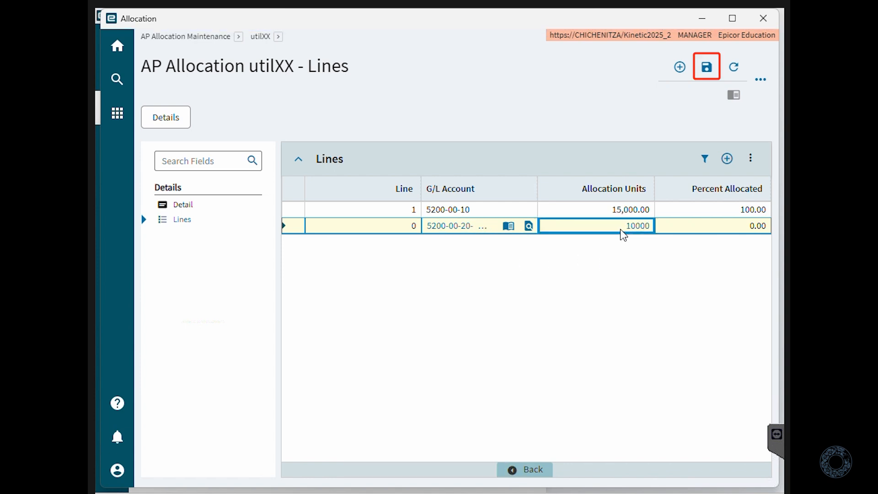
{"action": "left_click", "coordinate": [707, 69]}
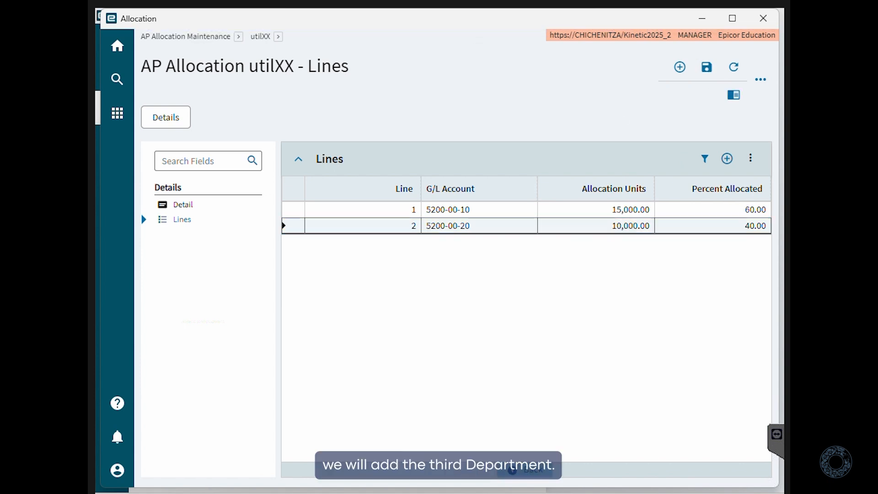
Add a third allocation line for G/L account 5200-00-30 with 5000 allocation units and save it
{"action": "left_click", "coordinate": [726, 159]}
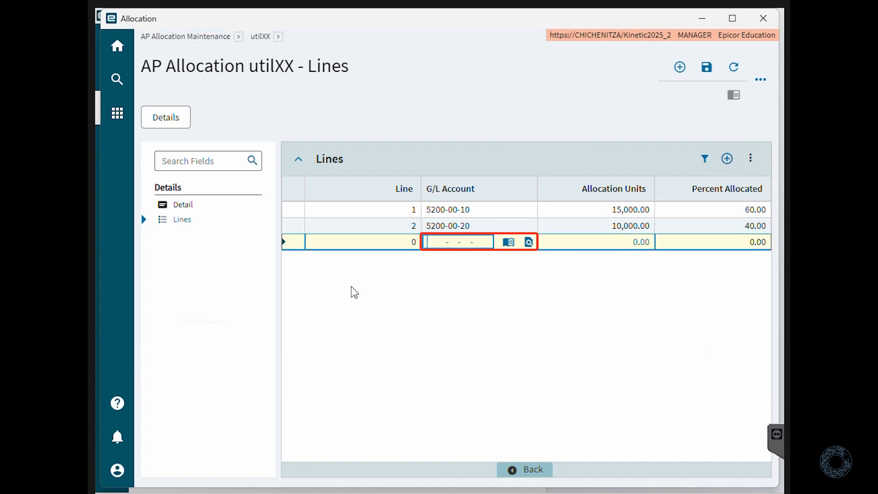
{"action": "type", "text": "5200-00-30-"}
{"action": "left_click", "coordinate": [629, 241]}
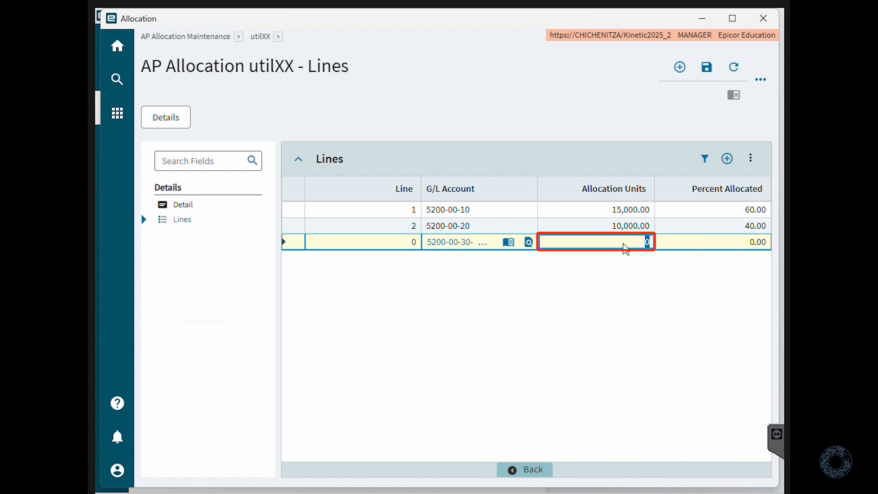
{"action": "type", "text": "5000"}
{"action": "left_click", "coordinate": [706, 69]}
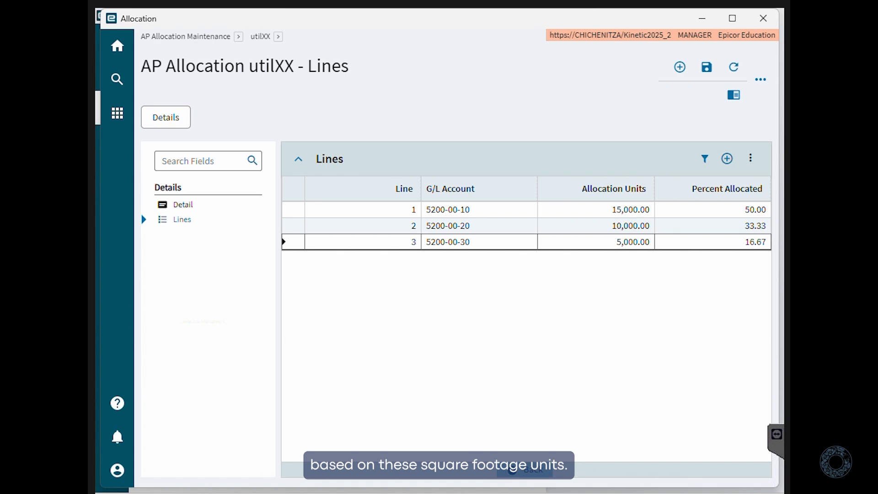
Return from the lines to the utilXX allocation and open AP Invoice Entry from the Accounts Payable general operations
{"action": "left_click", "coordinate": [260, 37]}
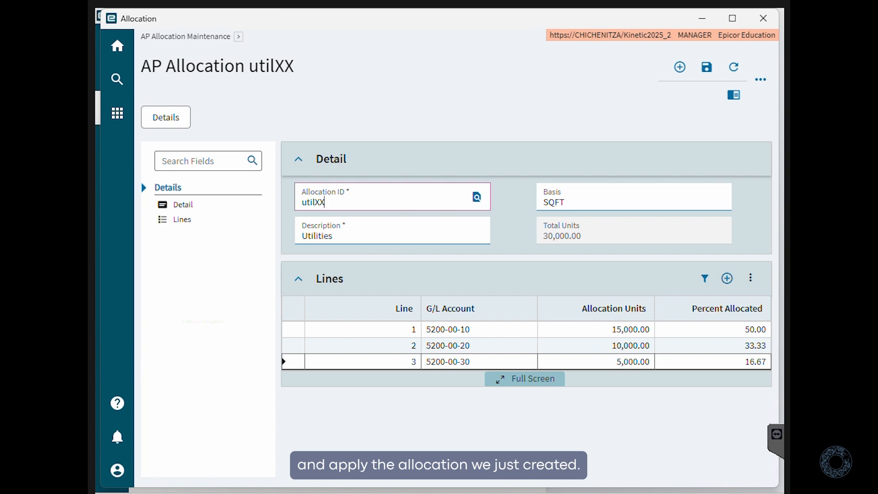
{"action": "left_click", "coordinate": [702, 18]}
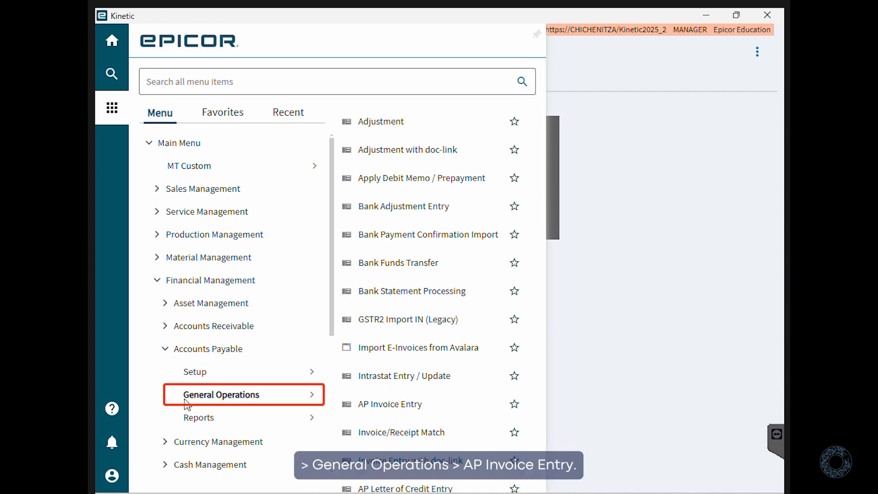
{"action": "left_click", "coordinate": [393, 404]}
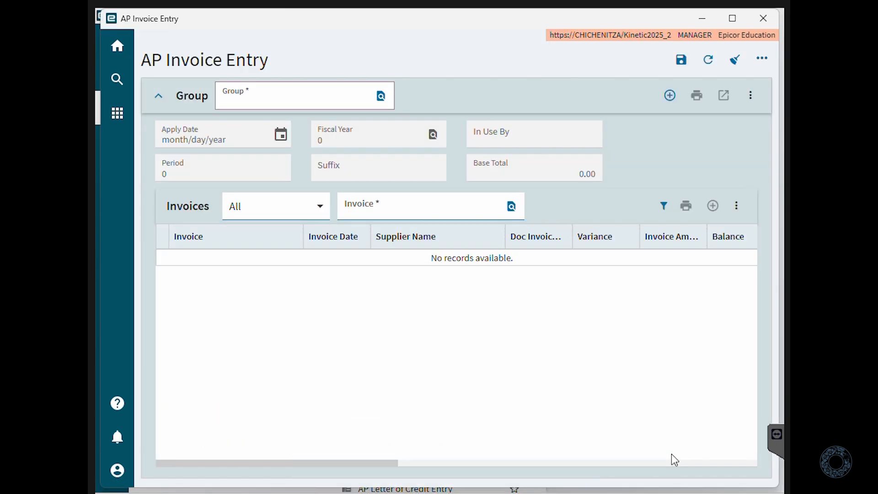
Create and save a new AP invoice group named EDU
{"action": "left_click", "coordinate": [670, 95]}
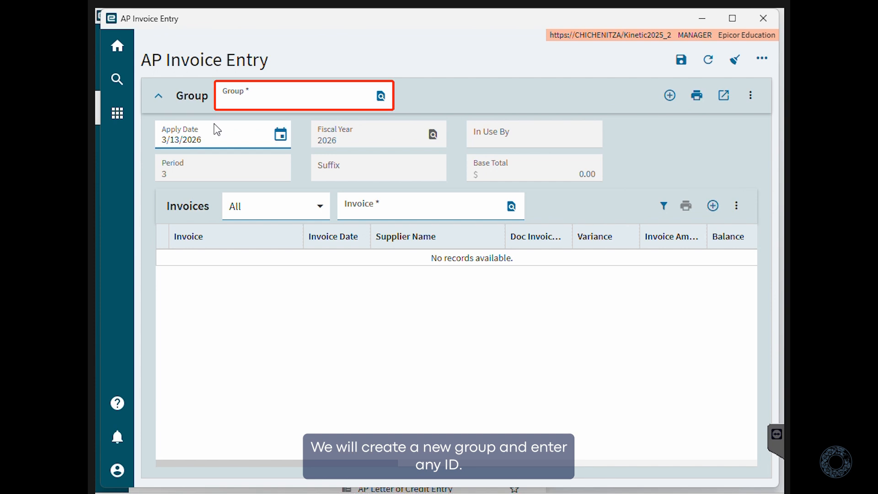
{"action": "type", "text": "EDU"}
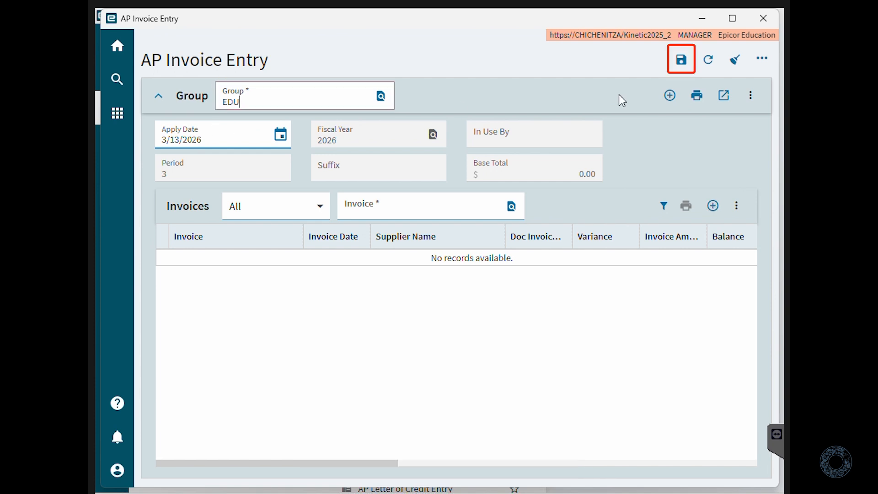
{"action": "left_click", "coordinate": [681, 59]}
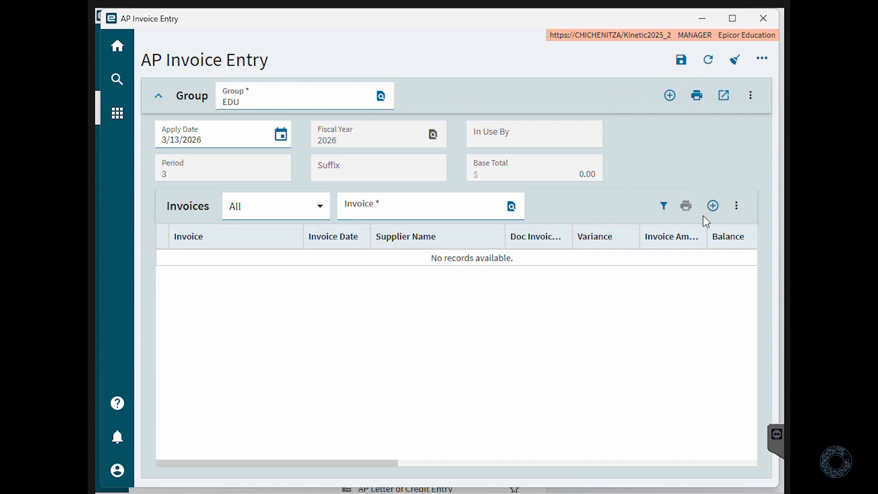
Start a new invoice in group EDU with supplier GECCO, invoice number GECCO-1 and amount 12000
{"action": "left_click", "coordinate": [713, 209]}
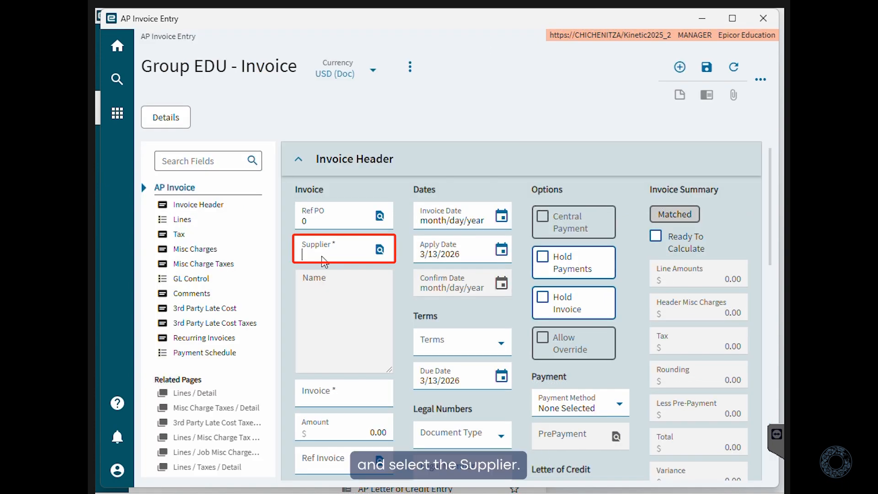
{"action": "type", "text": "GECCO"}
{"action": "key", "text": "Tab"}
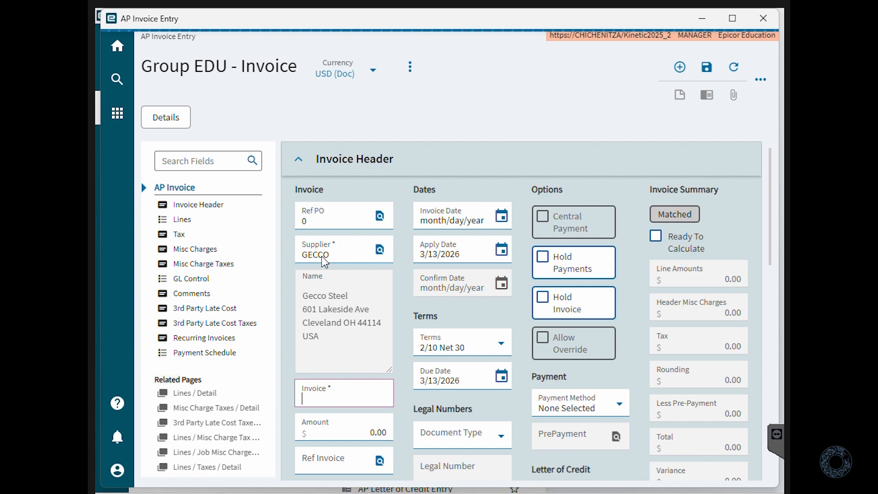
{"action": "type", "text": "GECCO"}
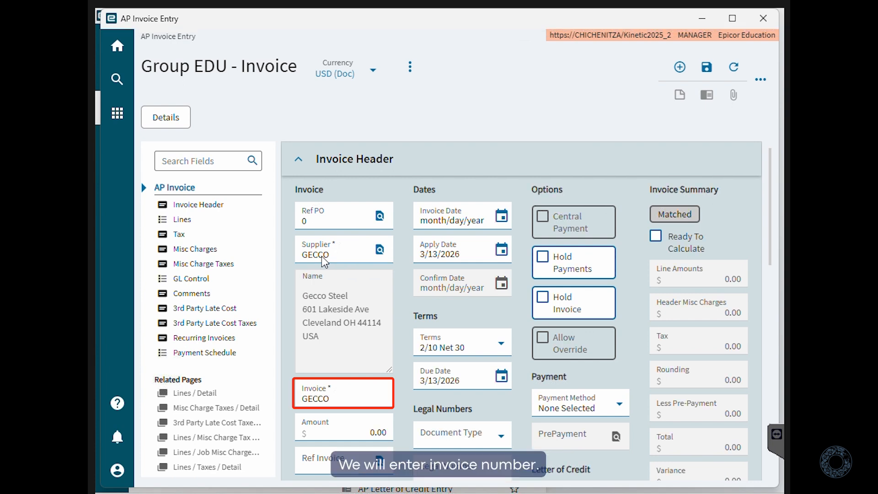
{"action": "type", "text": "-1"}
{"action": "key", "text": "Tab"}
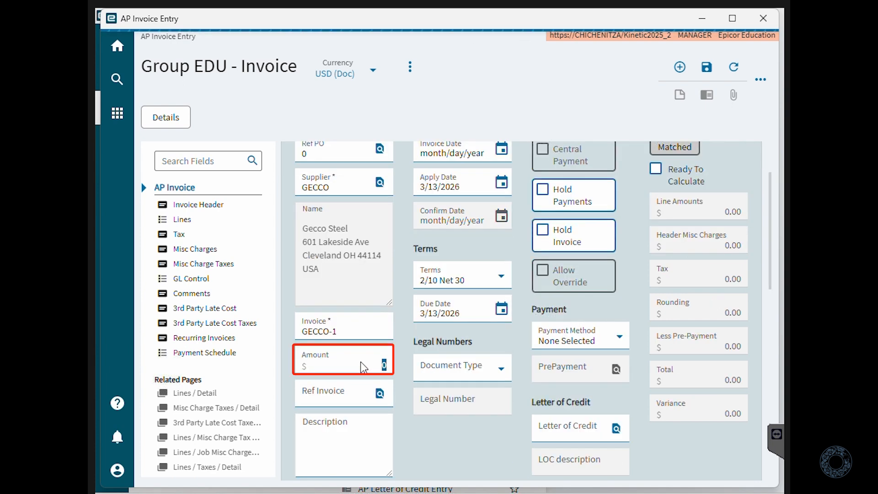
{"action": "type", "text": "12000"}
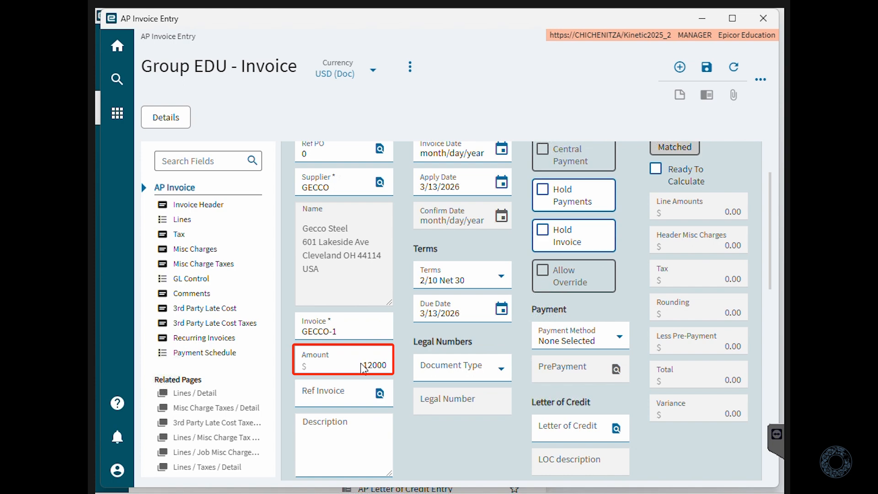
{"action": "left_click", "coordinate": [346, 449]}
{"action": "scroll", "coordinate": [430, 291], "scroll_direction": "up", "scroll_amount": 2}
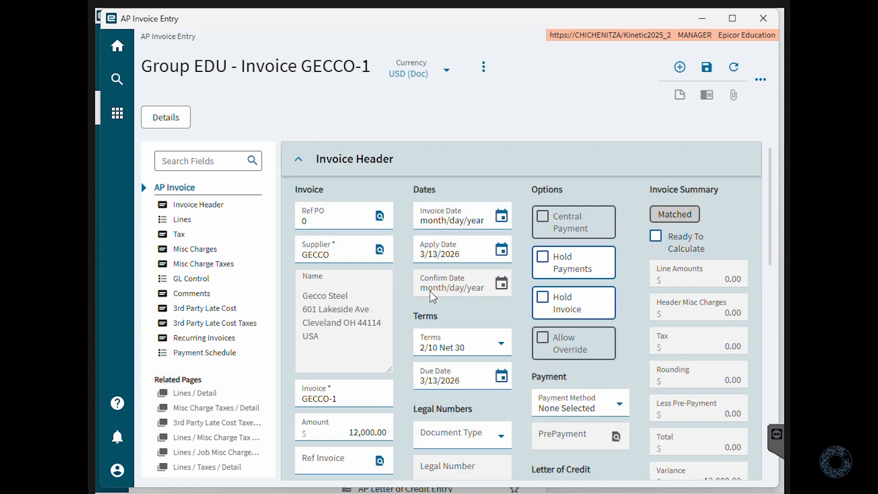
Set the invoice date to 3/13/2026 and save the GECCO-1 invoice header
{"action": "left_click", "coordinate": [502, 216]}
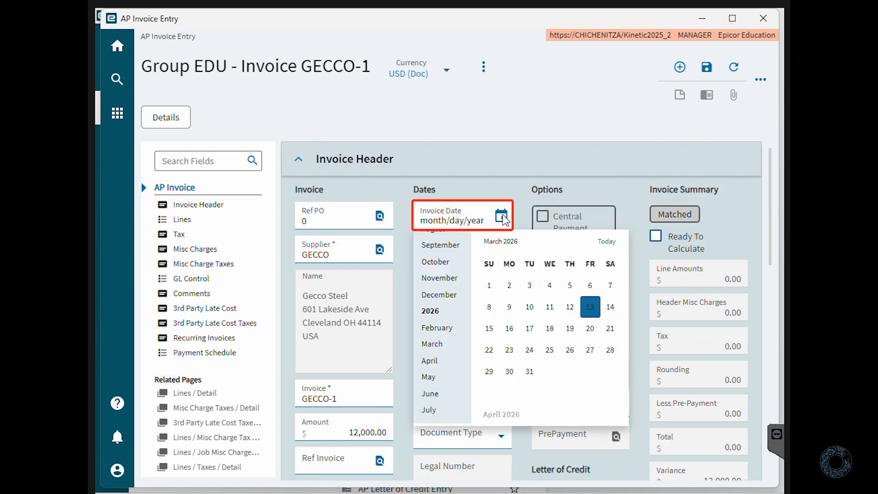
{"action": "left_click", "coordinate": [590, 306]}
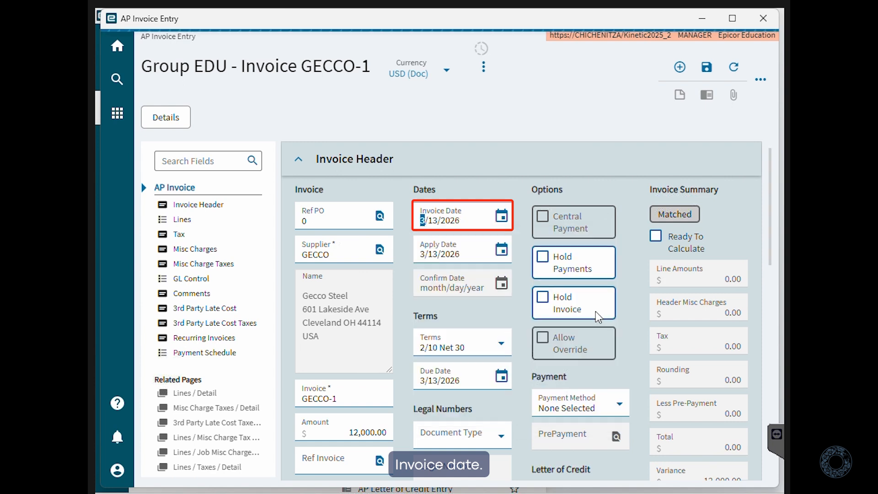
{"action": "left_click", "coordinate": [707, 69]}
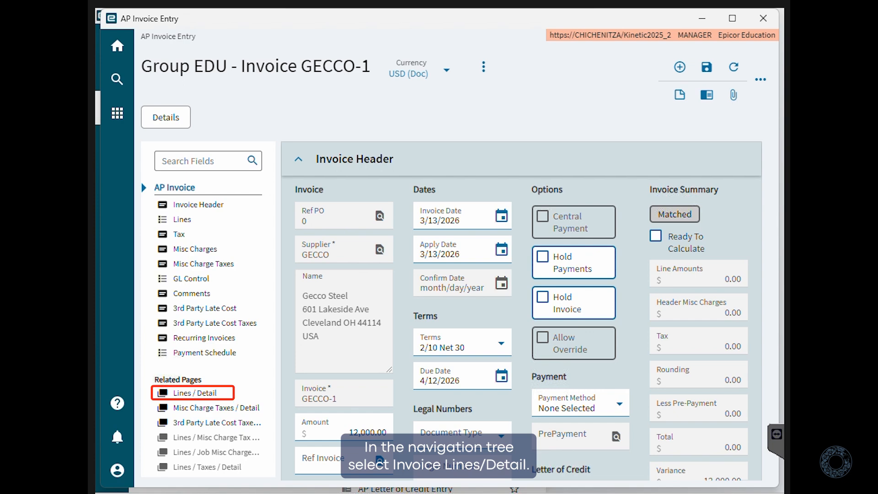
Add a line to invoice GECCO-1 with description Expense and an extended amount of 12000, and save it
{"action": "left_click", "coordinate": [201, 394]}
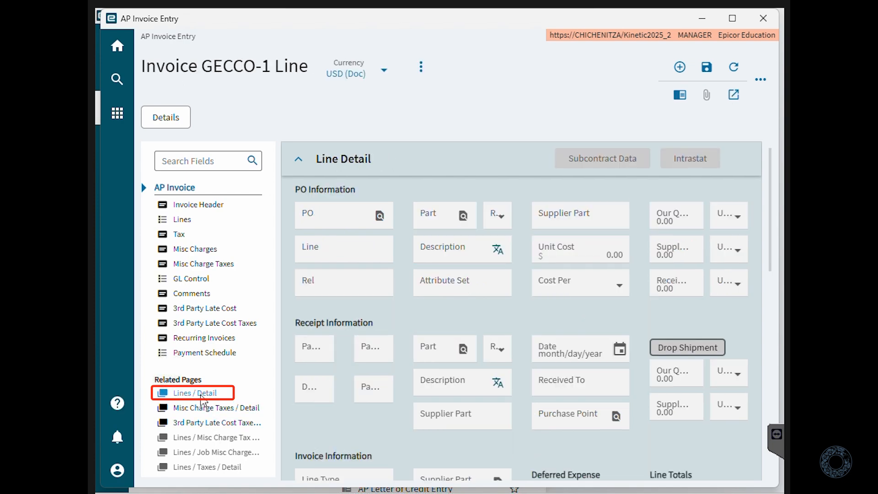
{"action": "left_click", "coordinate": [679, 69]}
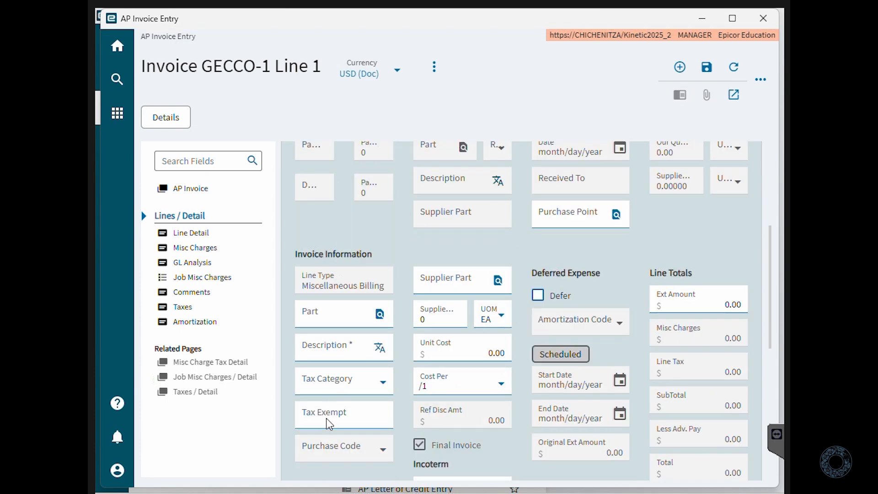
{"action": "left_click", "coordinate": [313, 351]}
{"action": "type", "text": "Expense"}
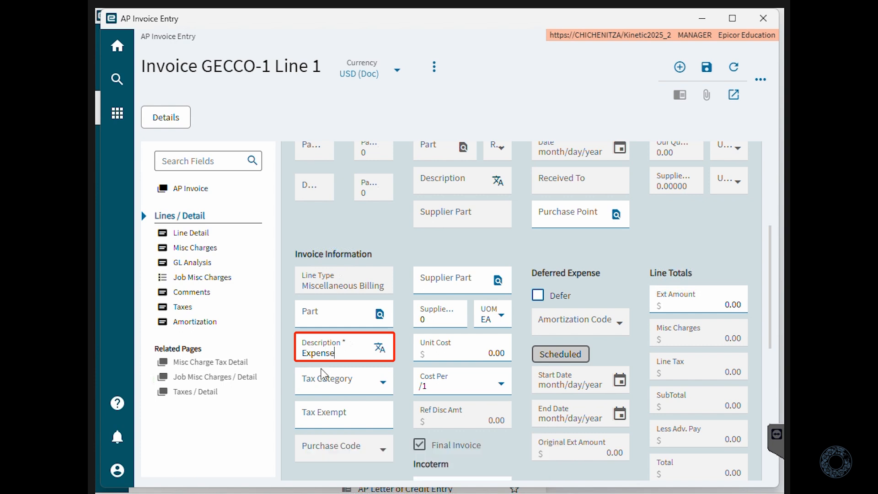
{"action": "left_click", "coordinate": [718, 309]}
{"action": "type", "text": "1"}
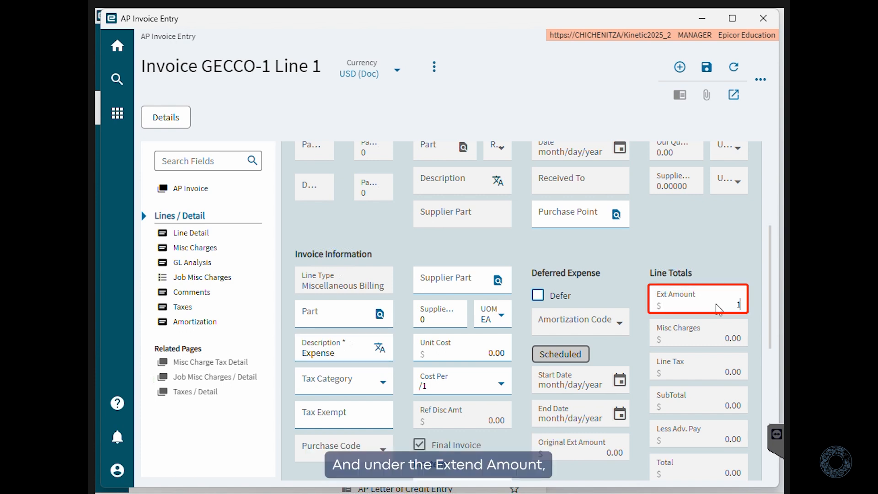
{"action": "type", "text": "2,00000"}
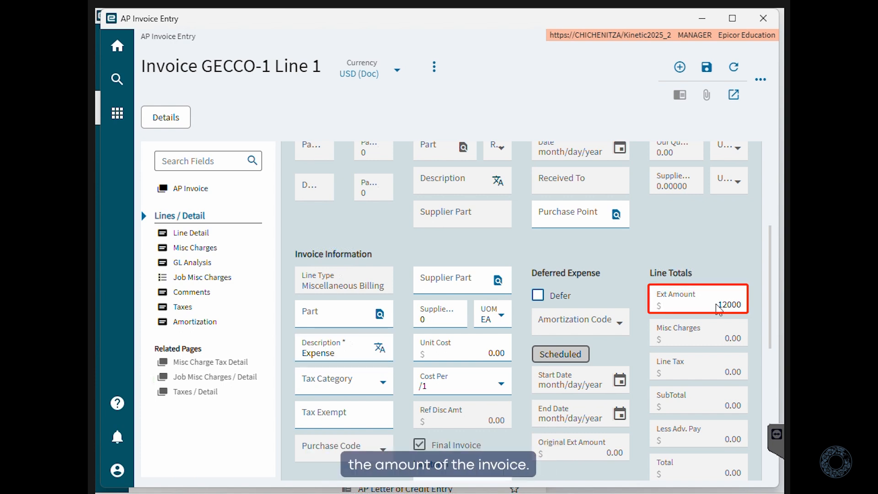
{"action": "left_click", "coordinate": [708, 70]}
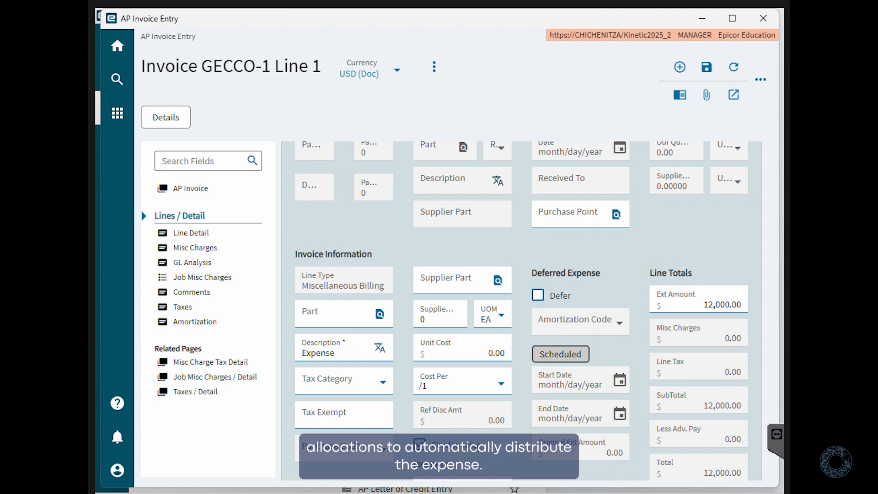
Apply the Utilities allocation with an amount of 12000 to the line's G/L distribution in GL Analysis
{"action": "scroll", "coordinate": [491, 396], "scroll_direction": "down", "scroll_amount": 3}
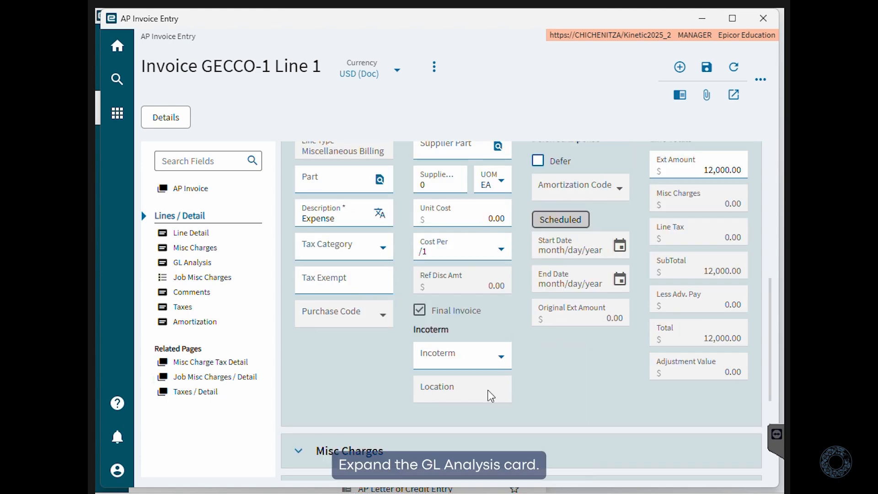
{"action": "scroll", "coordinate": [490, 396], "scroll_direction": "down", "scroll_amount": 4}
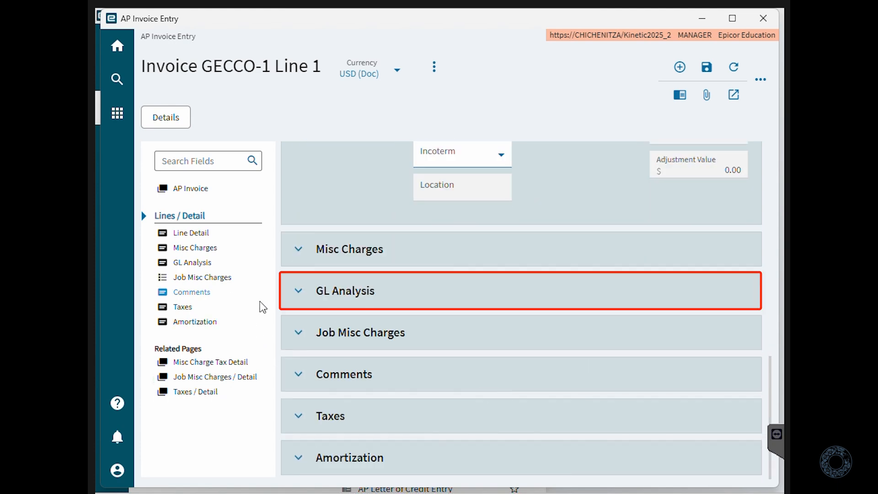
{"action": "left_click", "coordinate": [297, 289]}
{"action": "scroll", "coordinate": [297, 289], "scroll_direction": "down", "scroll_amount": 1}
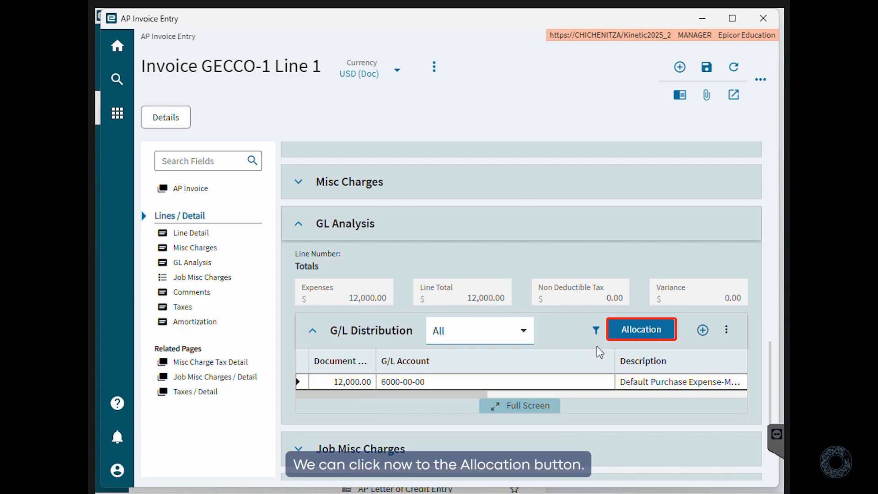
{"action": "left_click", "coordinate": [615, 337]}
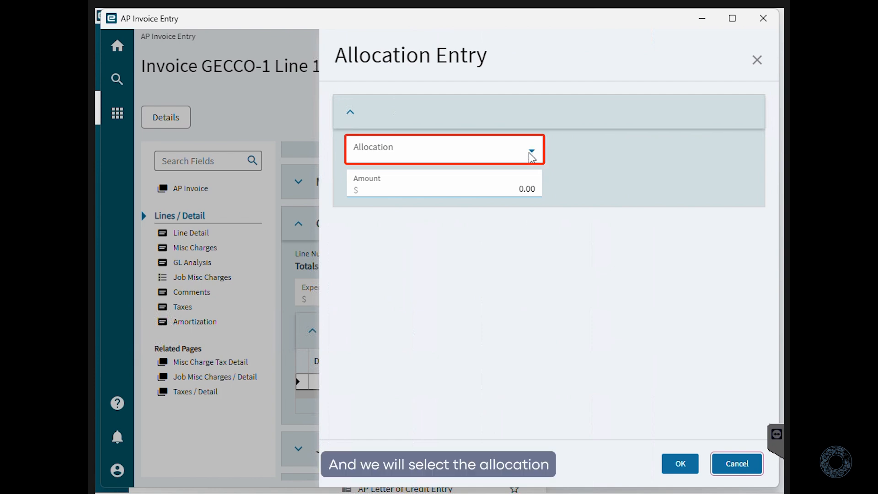
{"action": "left_click", "coordinate": [531, 151]}
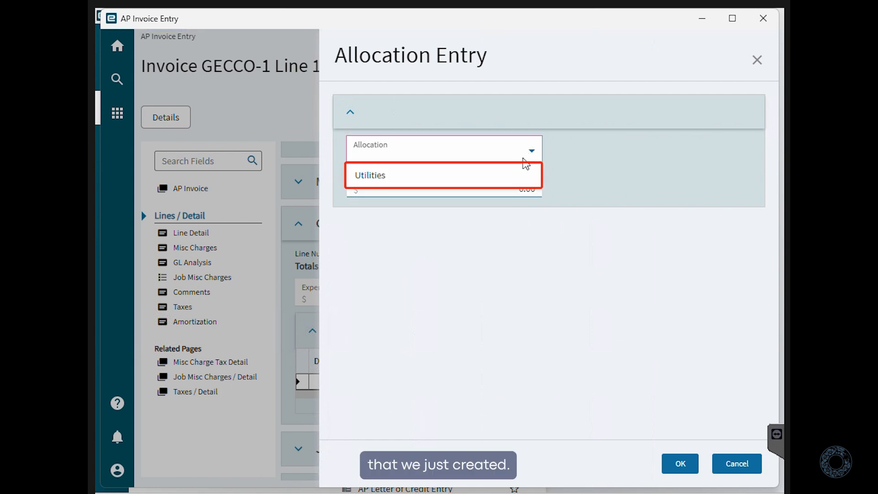
{"action": "left_click", "coordinate": [464, 183]}
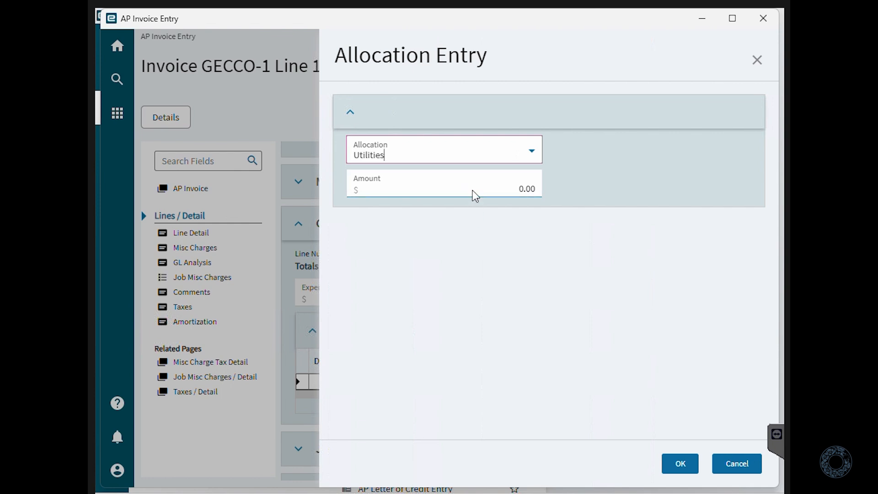
{"action": "left_click", "coordinate": [471, 188]}
{"action": "type", "text": "12000"}
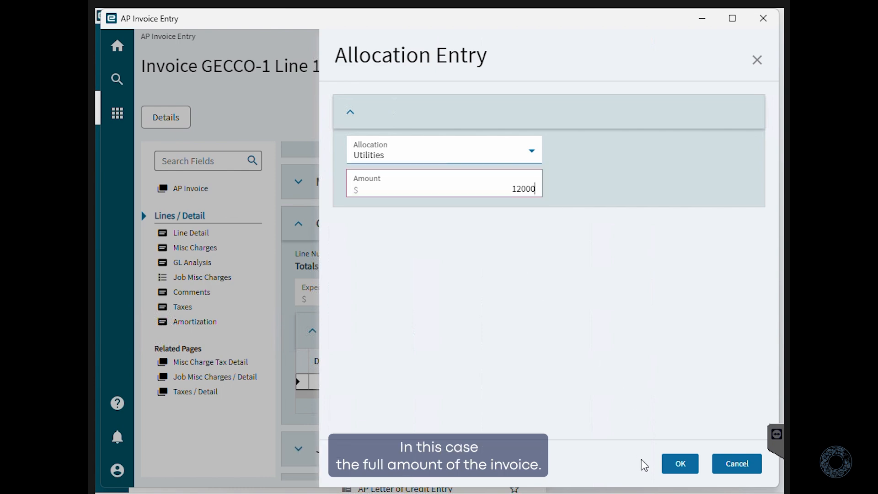
{"action": "left_click", "coordinate": [676, 466]}
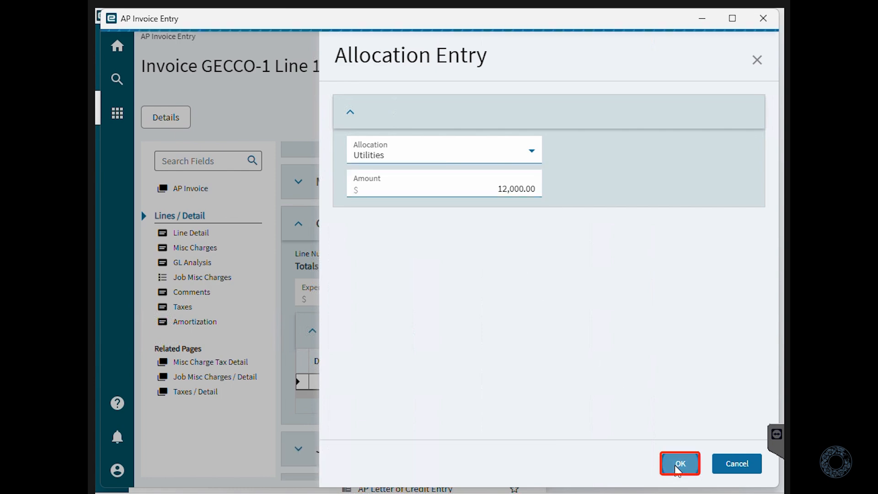
Delete the default purchase expense line for account 6000-00-00 from the G/L distribution
{"action": "scroll", "coordinate": [621, 423], "scroll_direction": "down", "scroll_amount": 2}
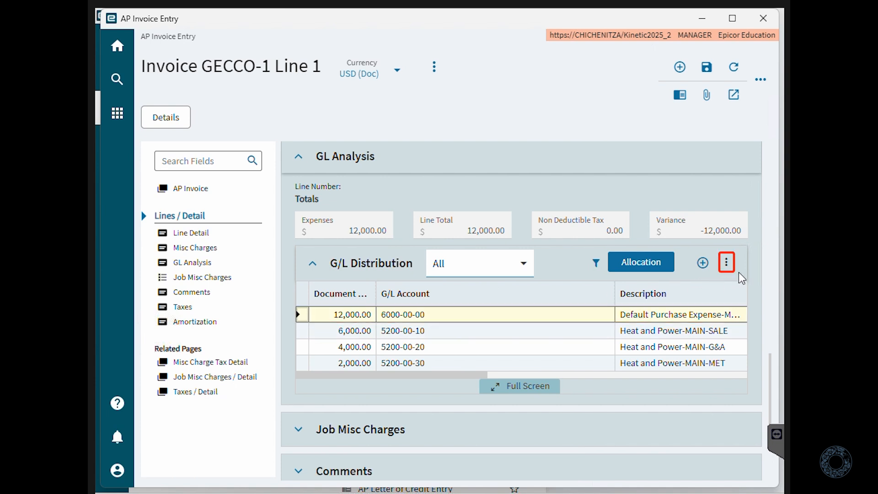
{"action": "left_click", "coordinate": [726, 263]}
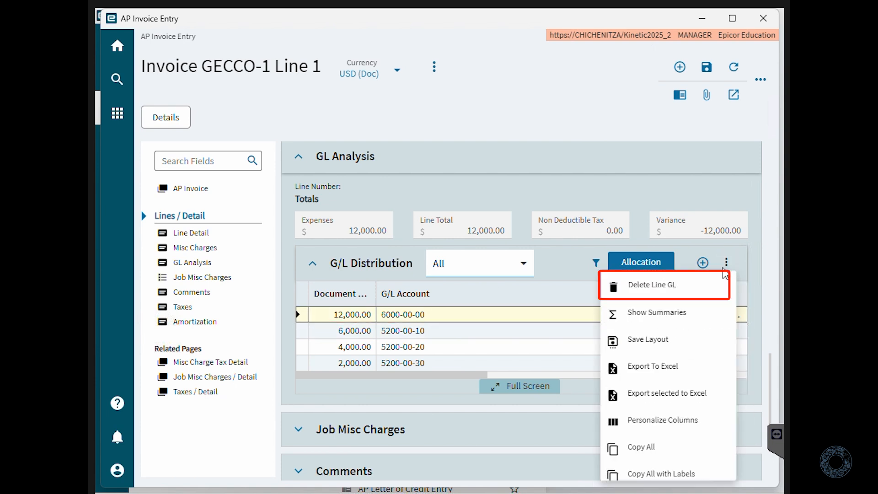
{"action": "left_click", "coordinate": [643, 288]}
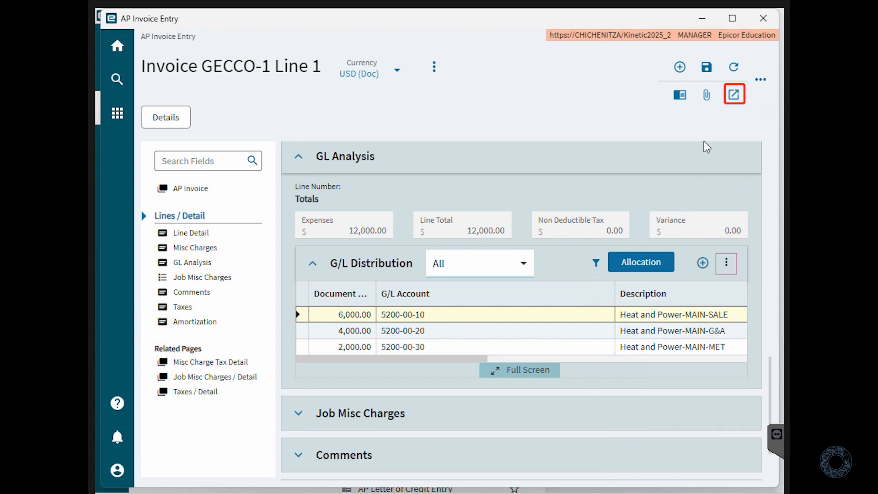
Generate a preview of the group edit list, check its GL account recap, and return to the invoice line
{"action": "left_click", "coordinate": [734, 98]}
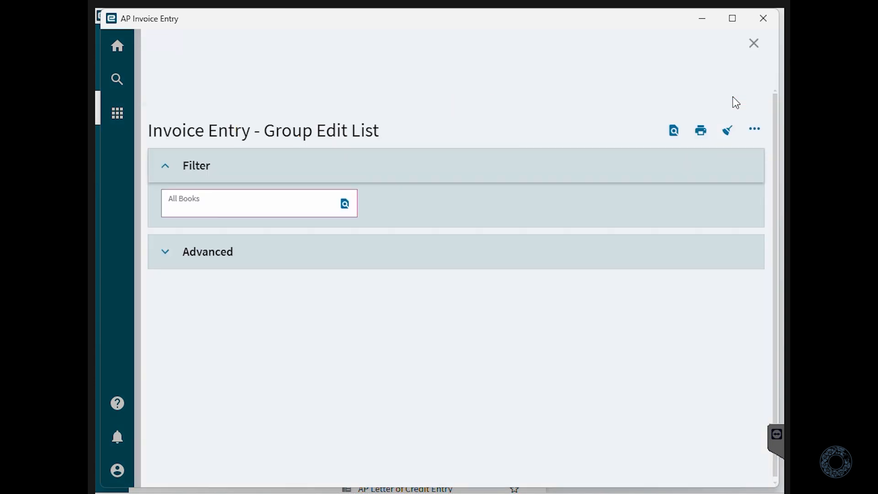
{"action": "left_click", "coordinate": [674, 132]}
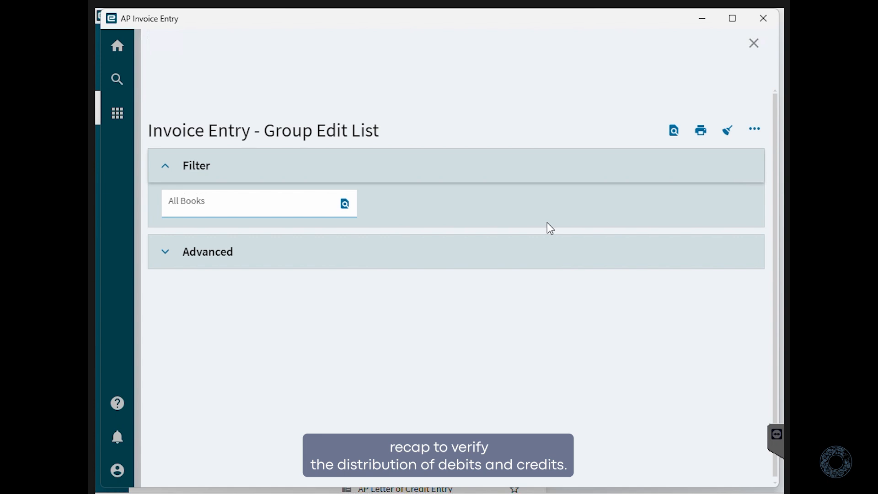
{"action": "left_click", "coordinate": [753, 43]}
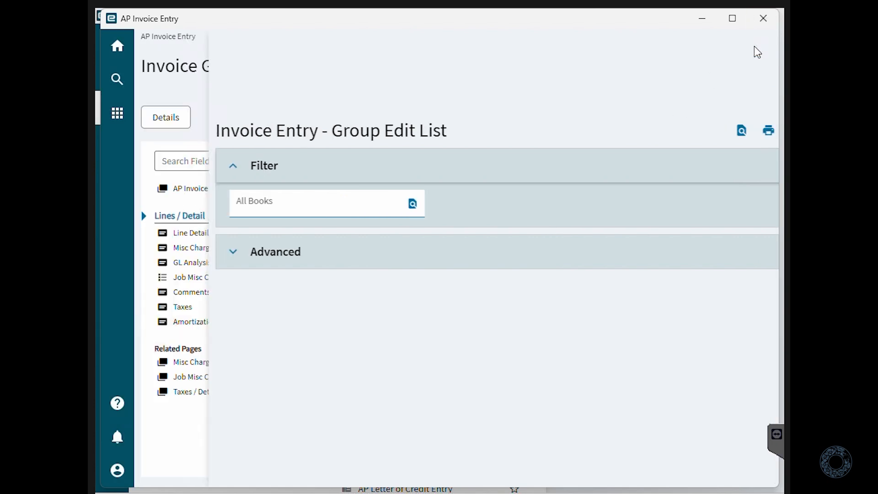
{"action": "scroll", "coordinate": [292, 228], "scroll_direction": "down", "scroll_amount": 1}
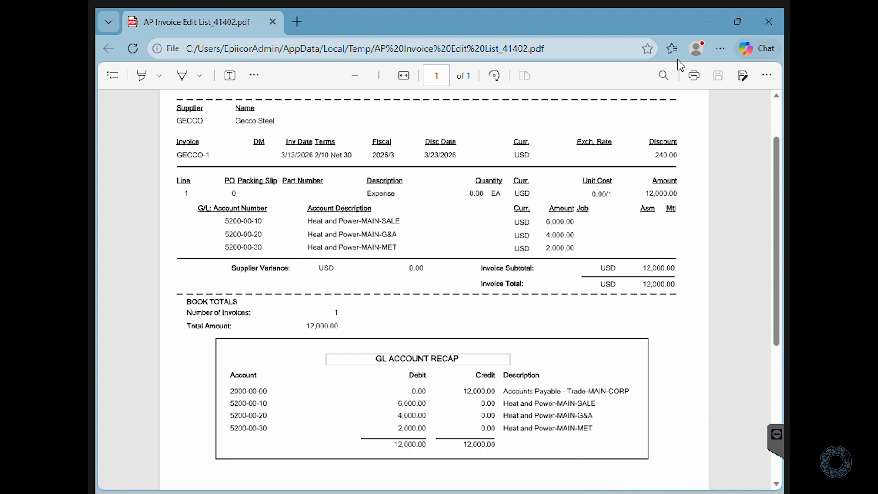
{"action": "left_click", "coordinate": [706, 23]}
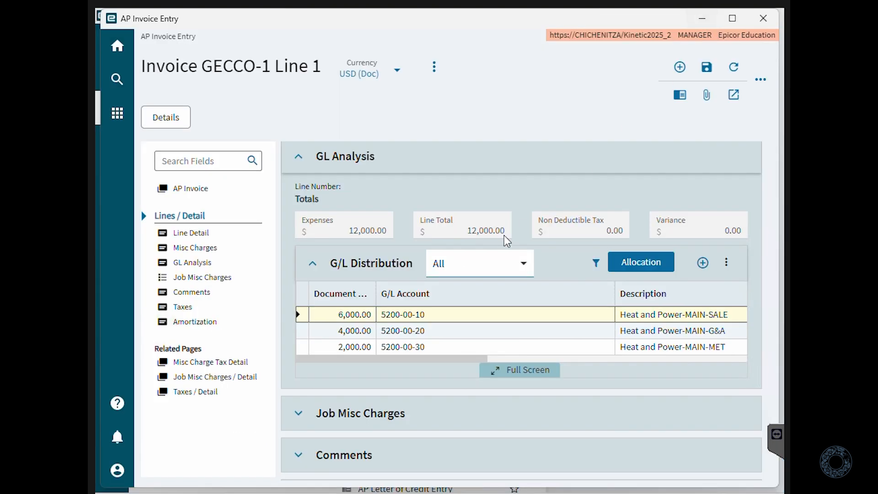